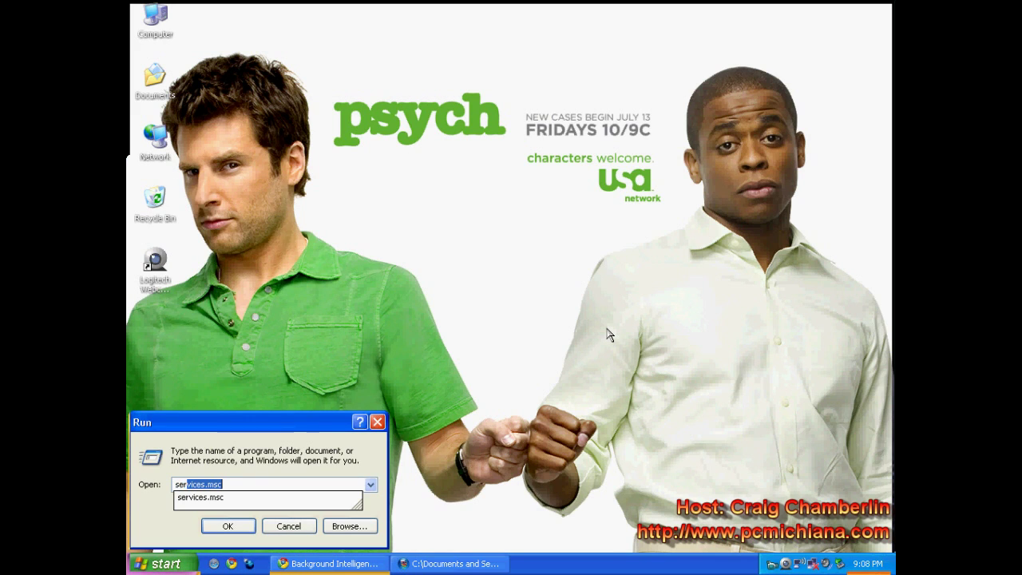
Launch services.msc and select Background Intelligent Transfer Service to show its description.
type("msc")
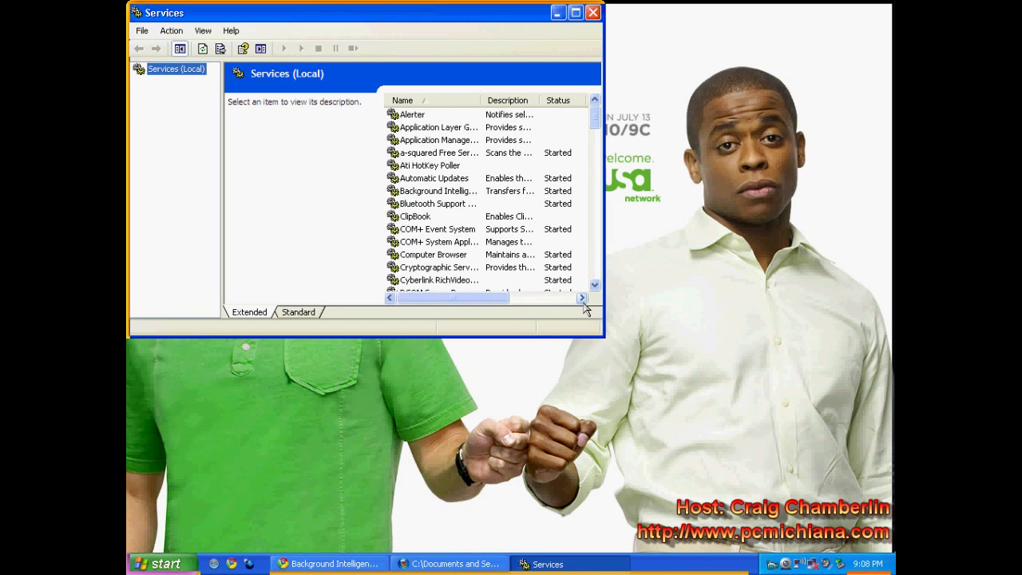
left_click(429, 192)
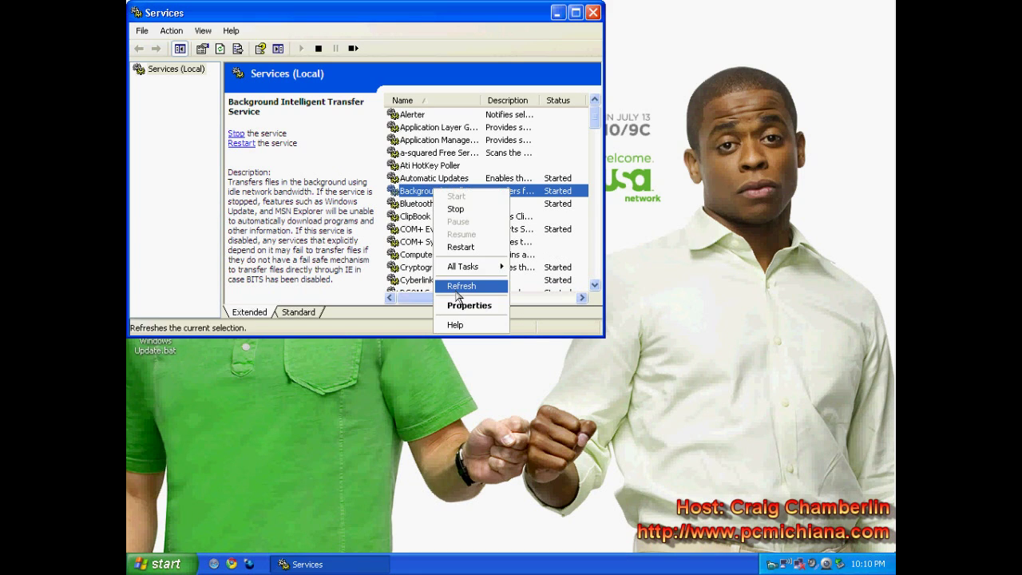
left_click(435, 200)
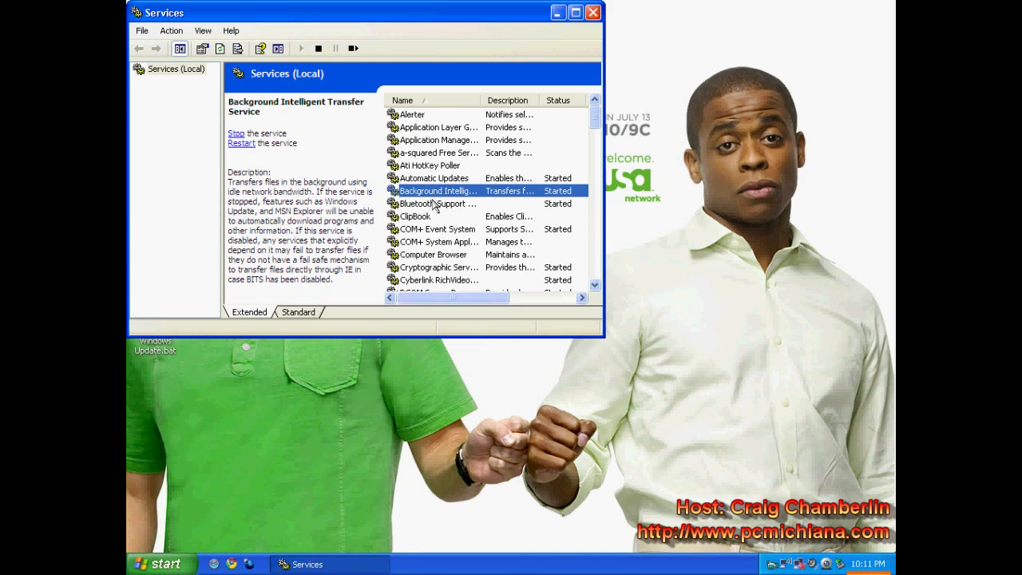
left_click(174, 561)
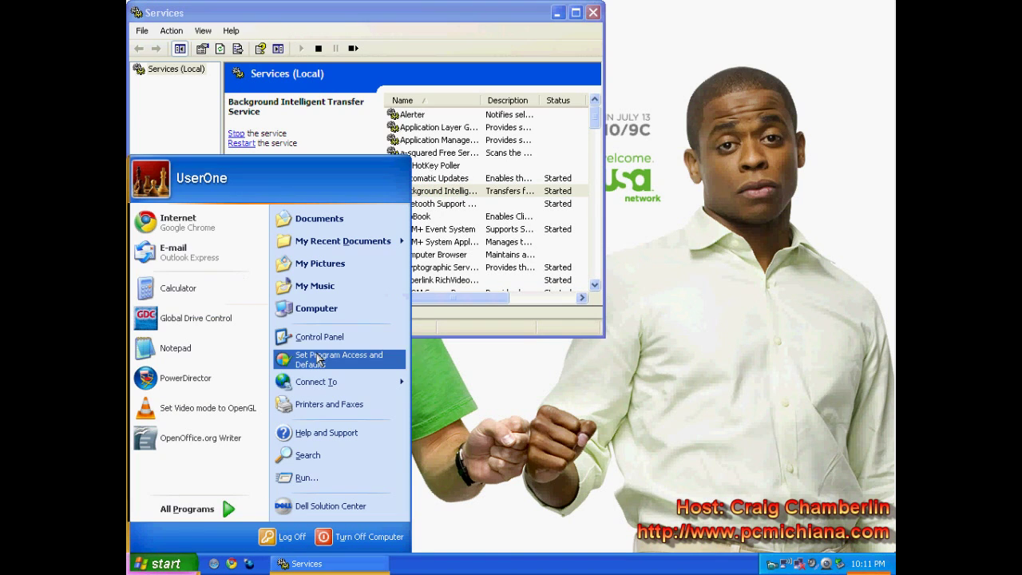
left_click(495, 182)
left_click(495, 182)
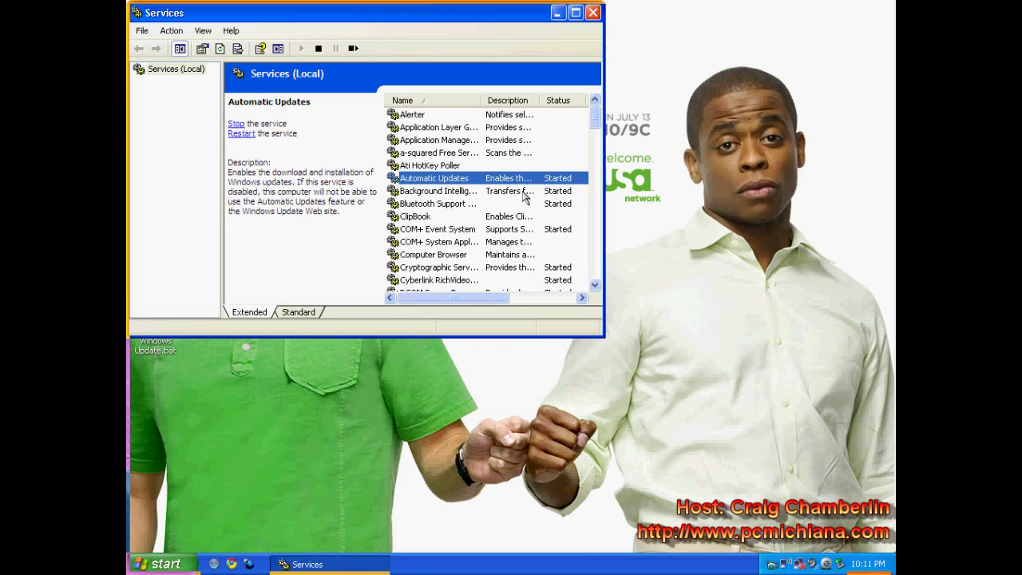
mouse_move(891, 134)
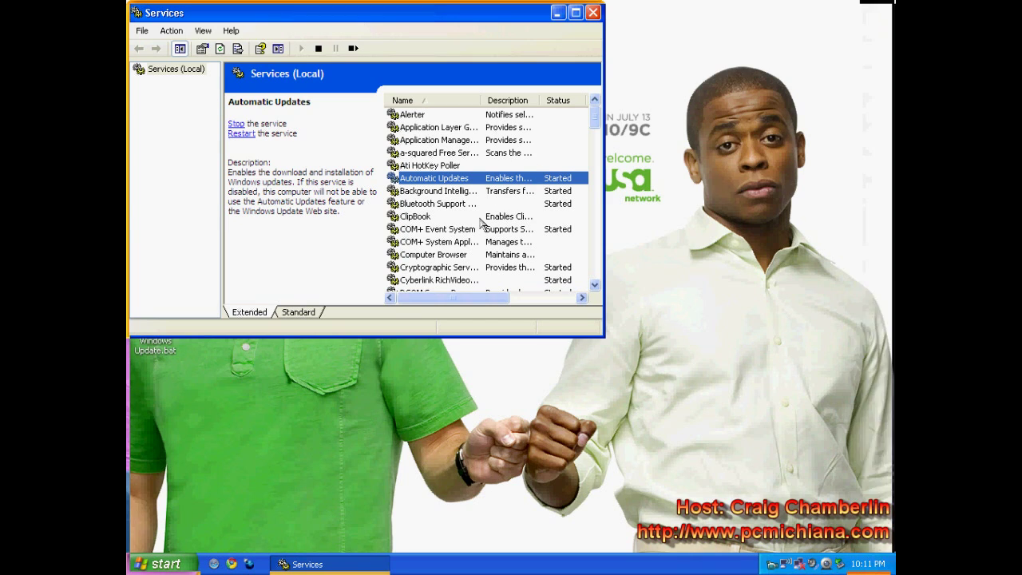
left_click(431, 193)
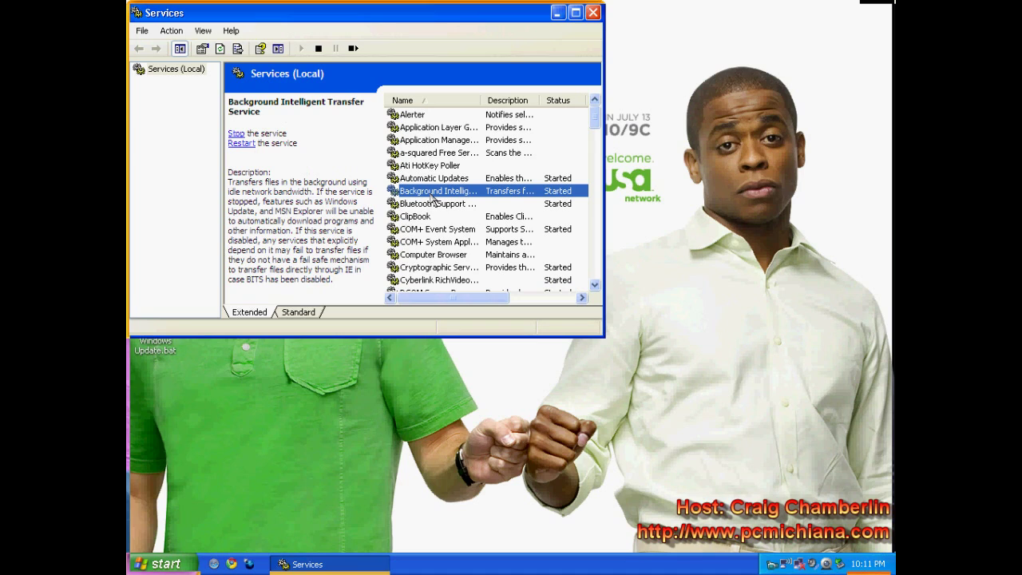
Set BITS startup type to Manual in its Properties, then stop the service.
right_click(443, 194)
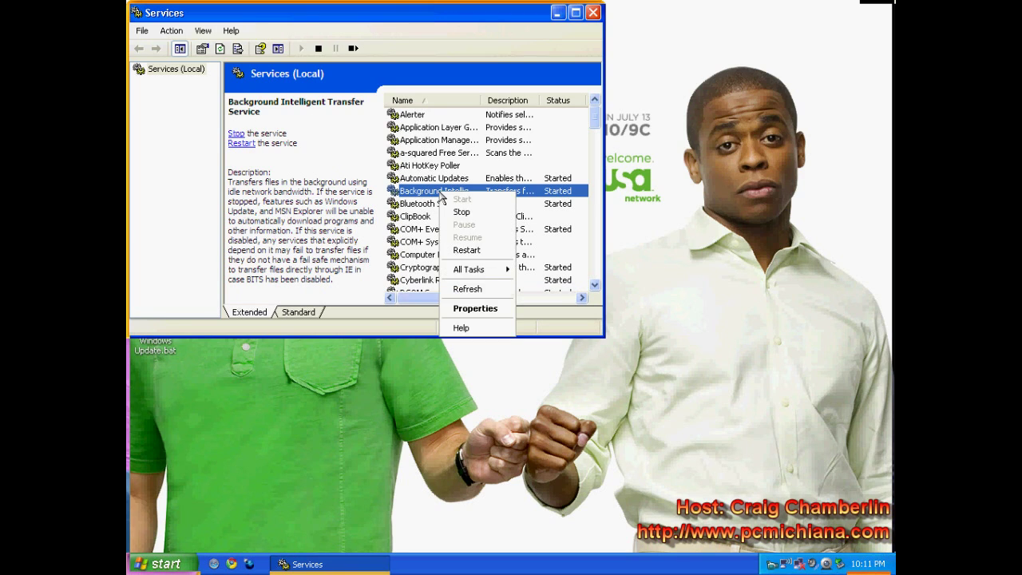
left_click(480, 307)
left_click(345, 178)
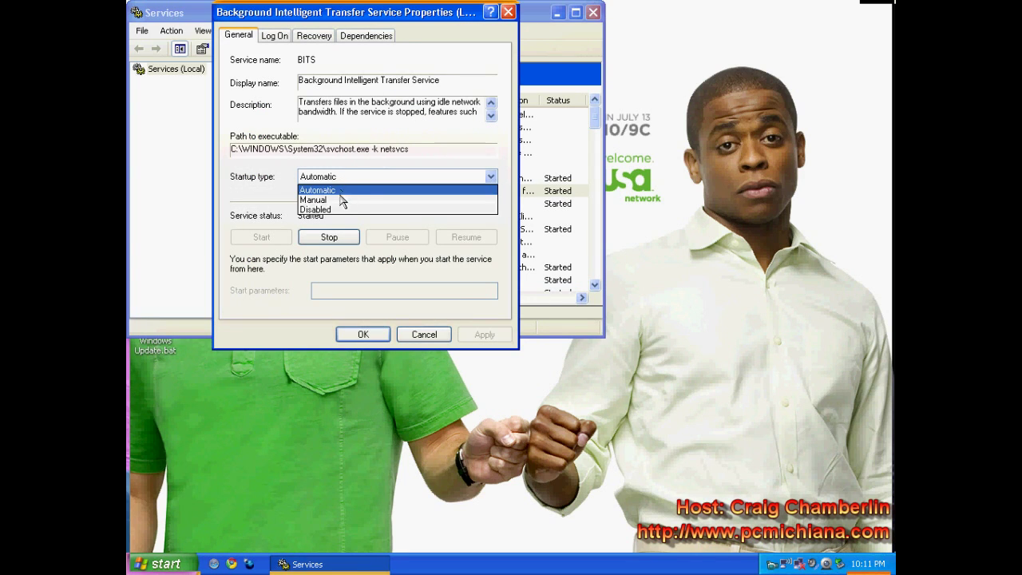
left_click(339, 199)
left_click(484, 333)
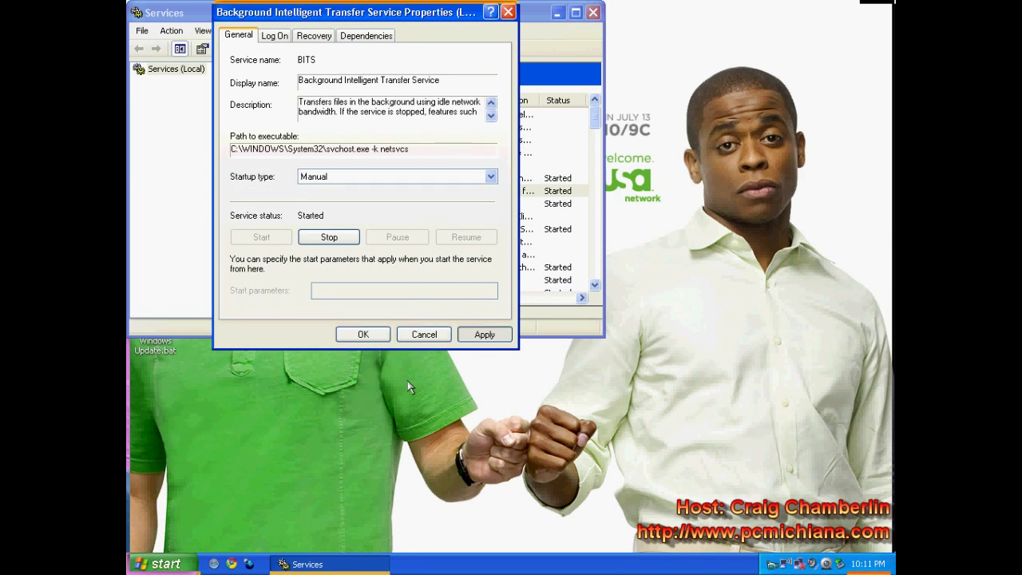
left_click(377, 336)
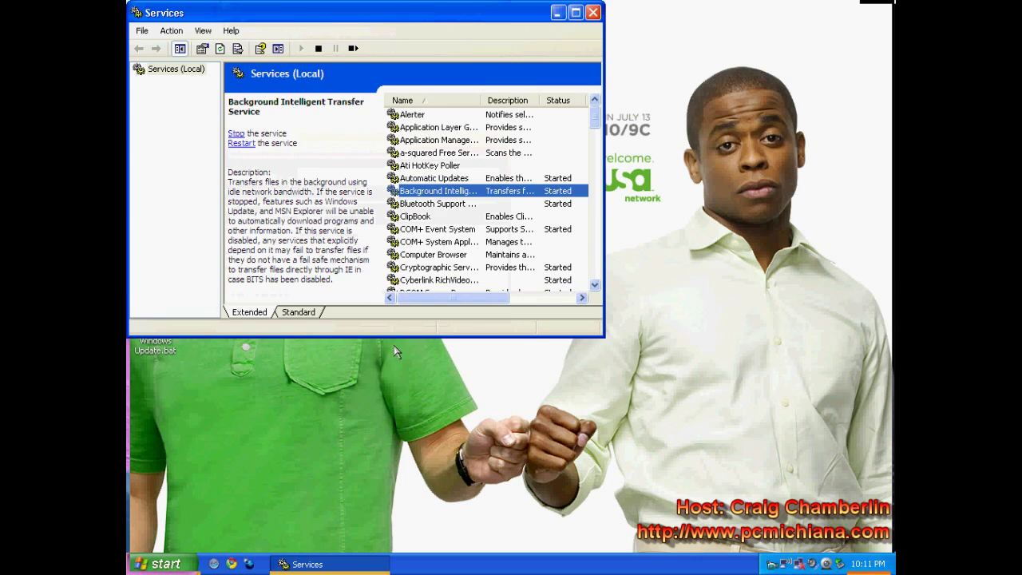
left_click(236, 133)
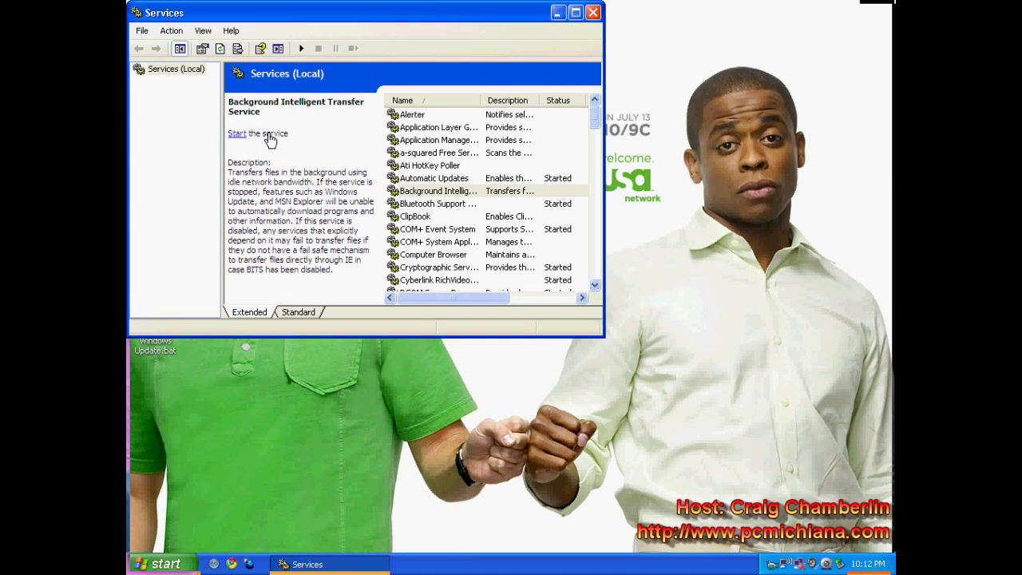
left_click(372, 405)
Create a new desktop text document named Windows Update2.bat, accepting the extension change.
right_click(372, 405)
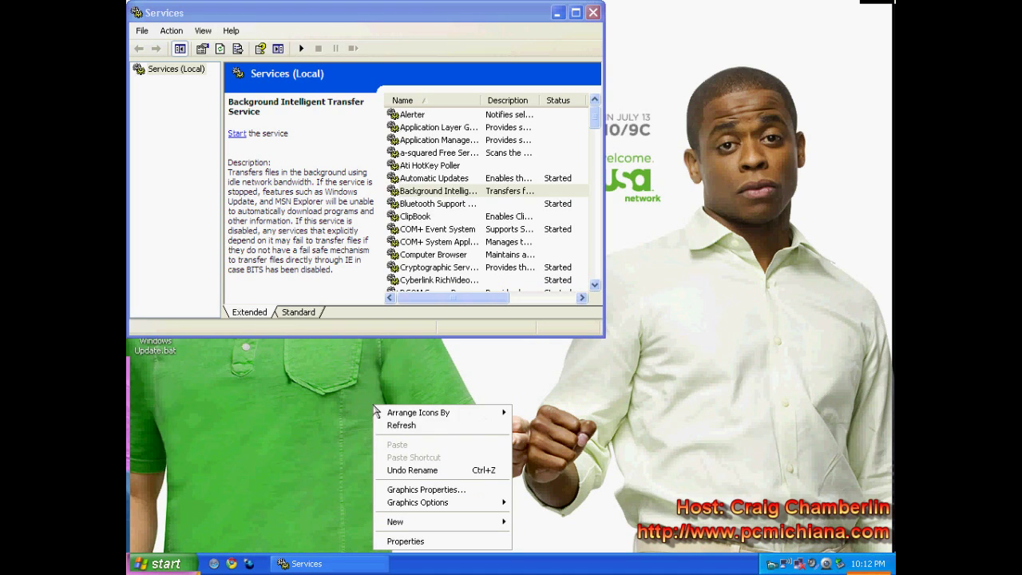
mouse_move(440, 524)
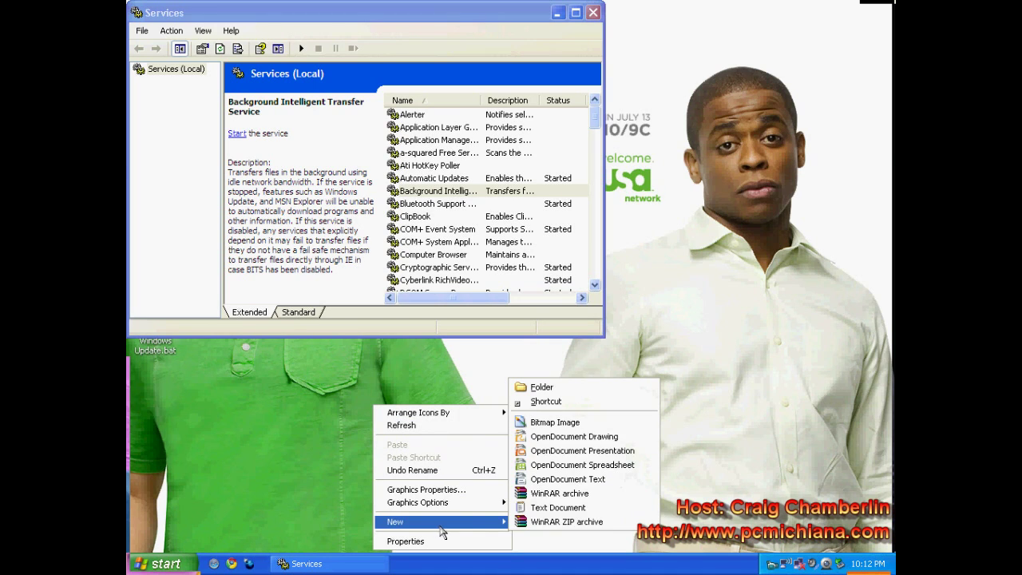
left_click(592, 508)
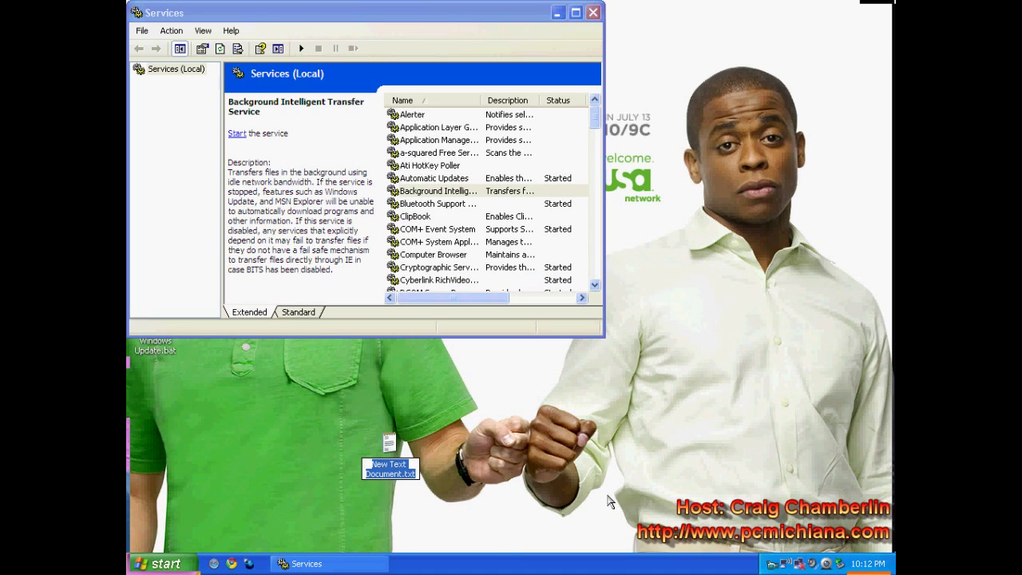
type("Window")
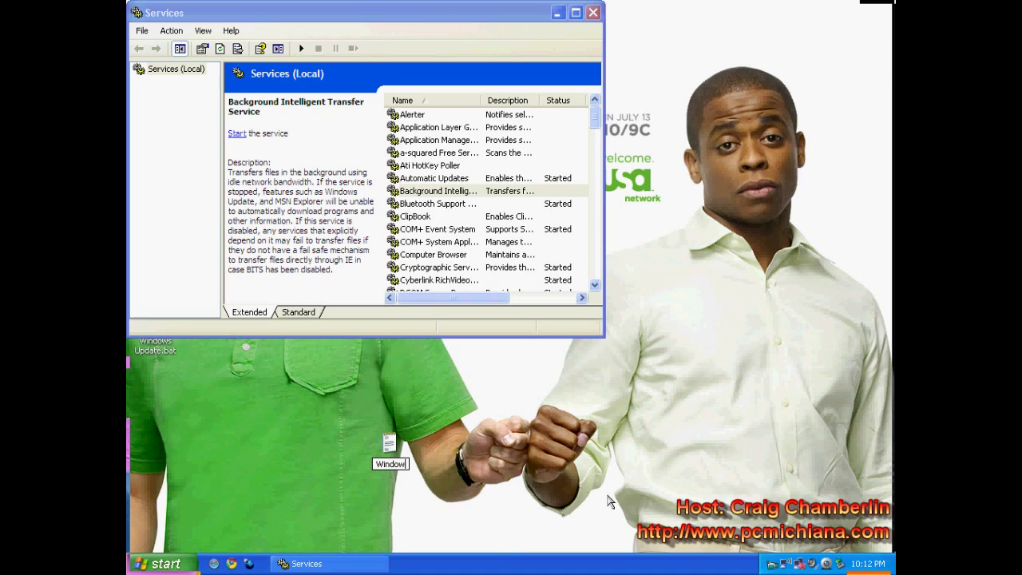
type("s Update.bat")
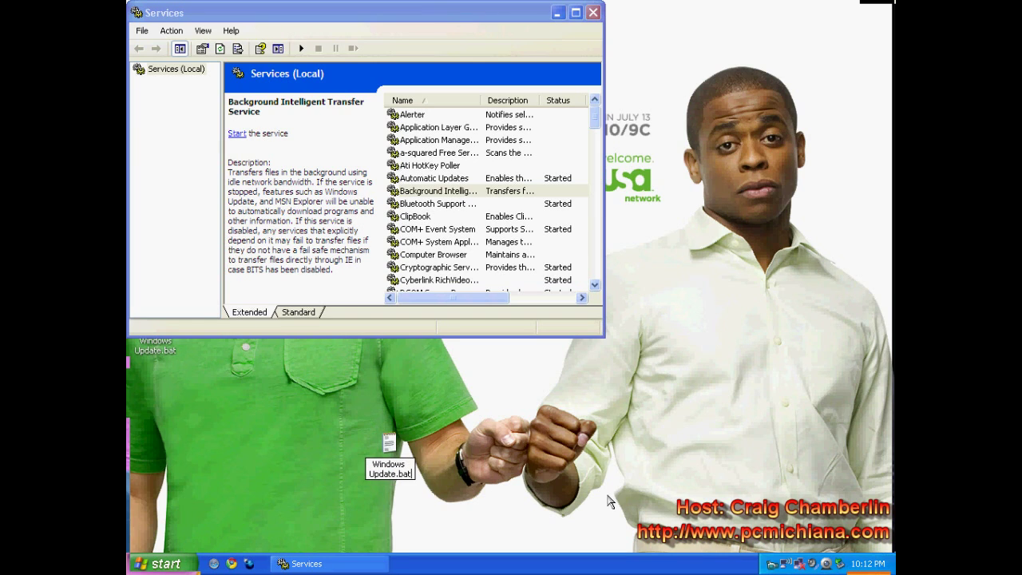
type("2")
key("Return")
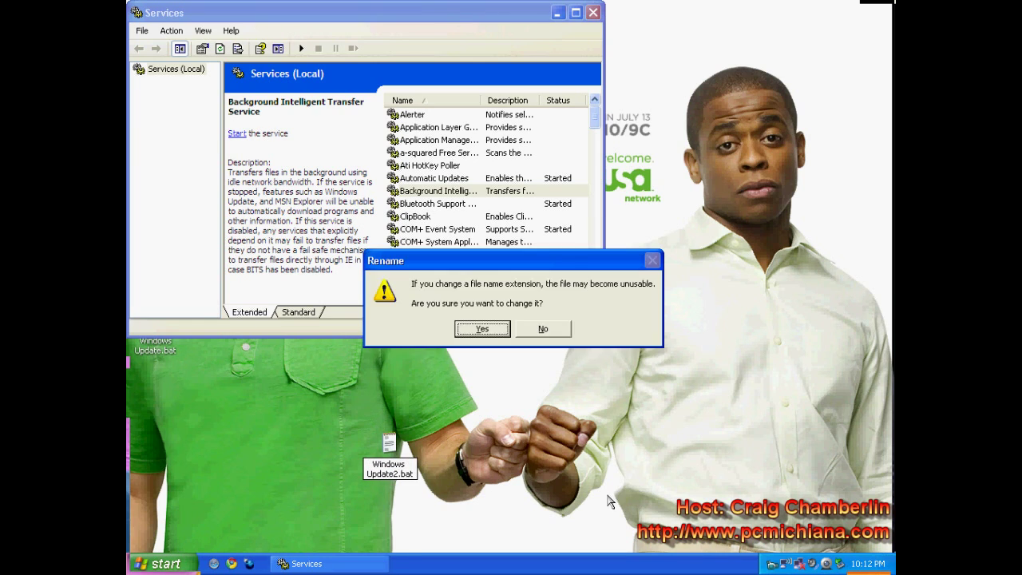
left_click(480, 330)
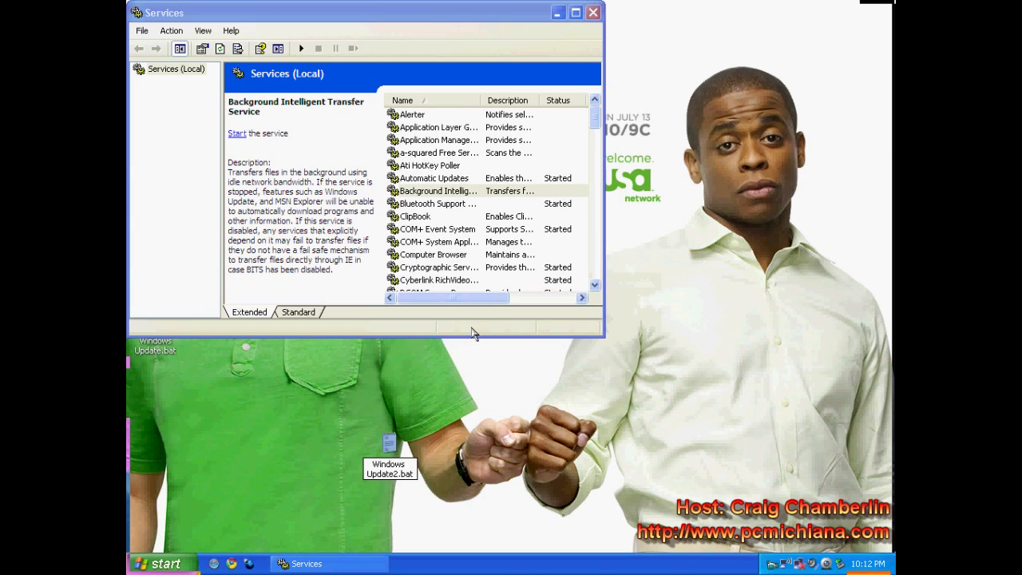
Edit Windows Update2.bat in Notepad with net start "Automatic Updates" and net start "Background Intelligent Transfer Service".
right_click(392, 448)
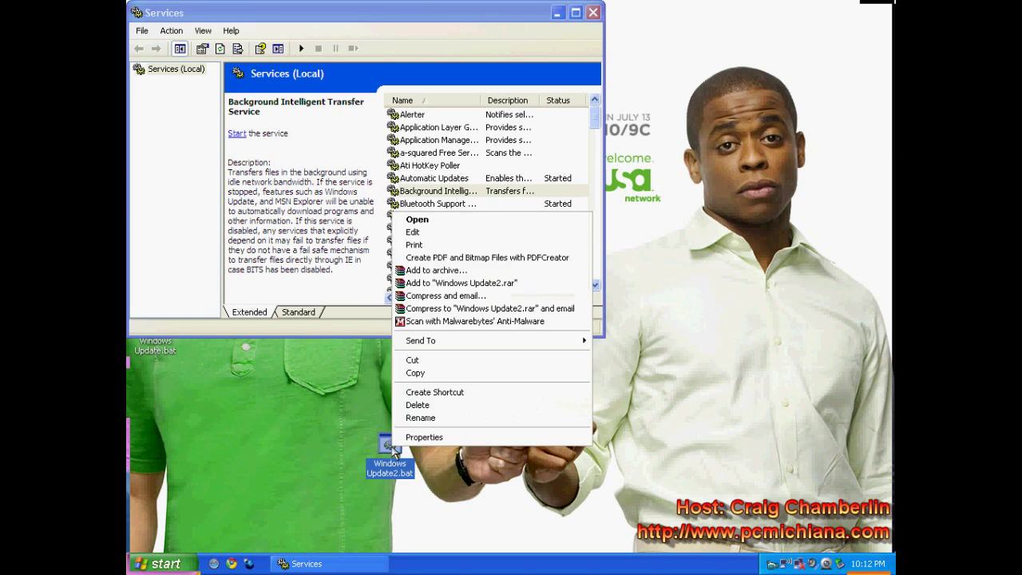
left_click(413, 232)
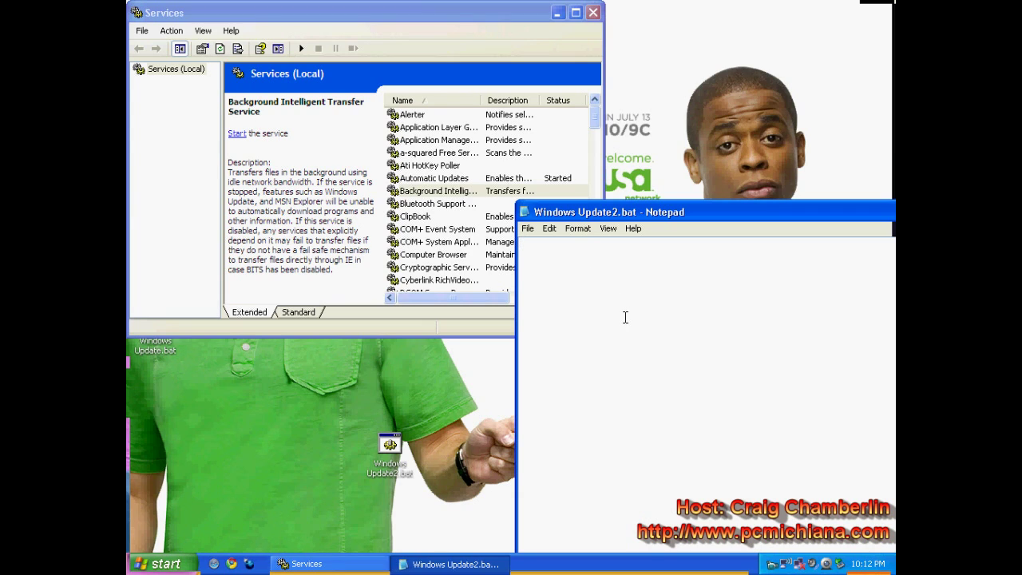
type("net start \"Automatic Updates\" ")
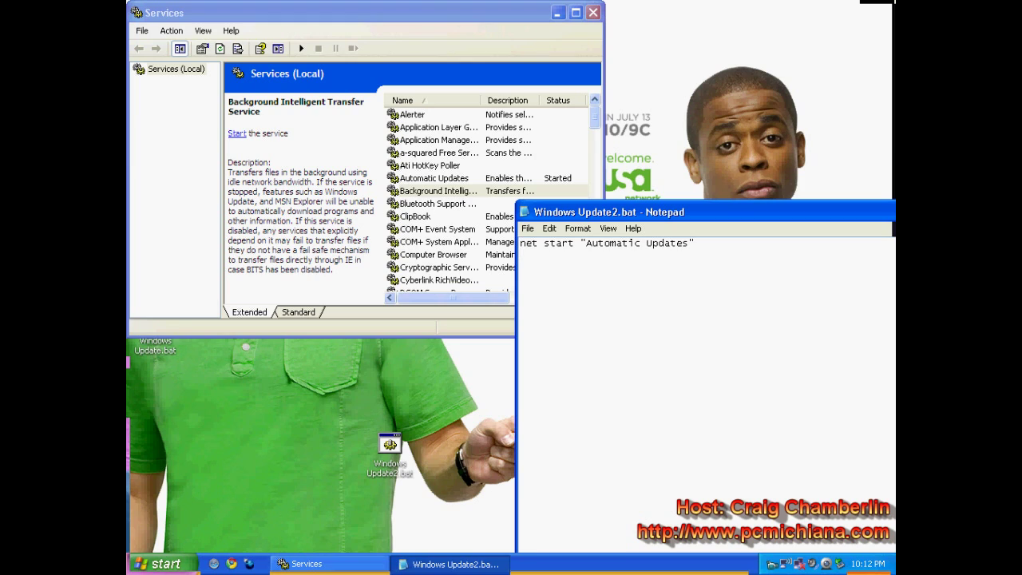
type("net start \"Background Intelligent")
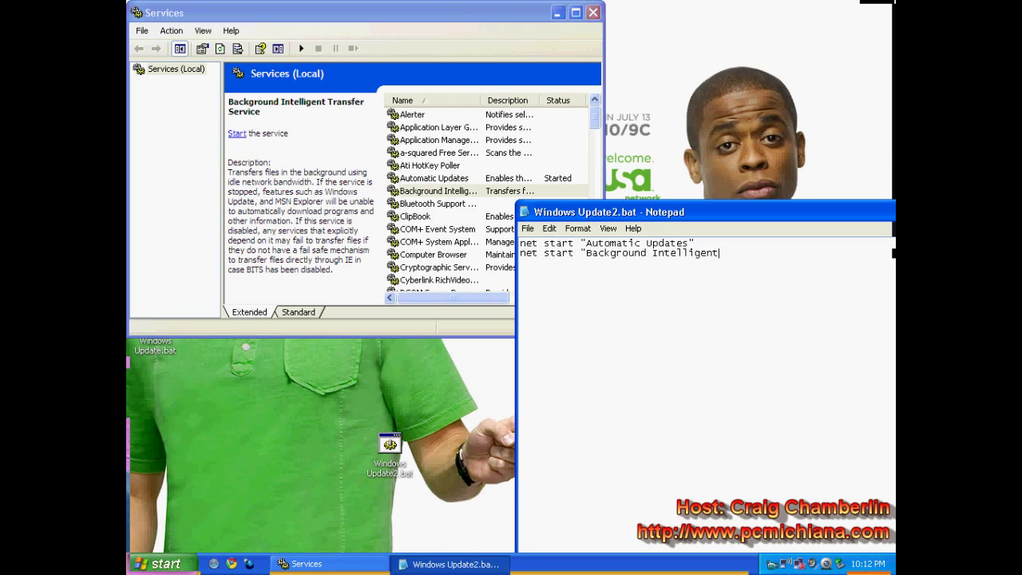
type(" Transfer Service\"")
left_click_drag(368, 24, 478, 26)
Check the Windows Update shortcut's Properties target: %SystemRoot%\system32\wupdmgr.exe.
left_click(746, 356)
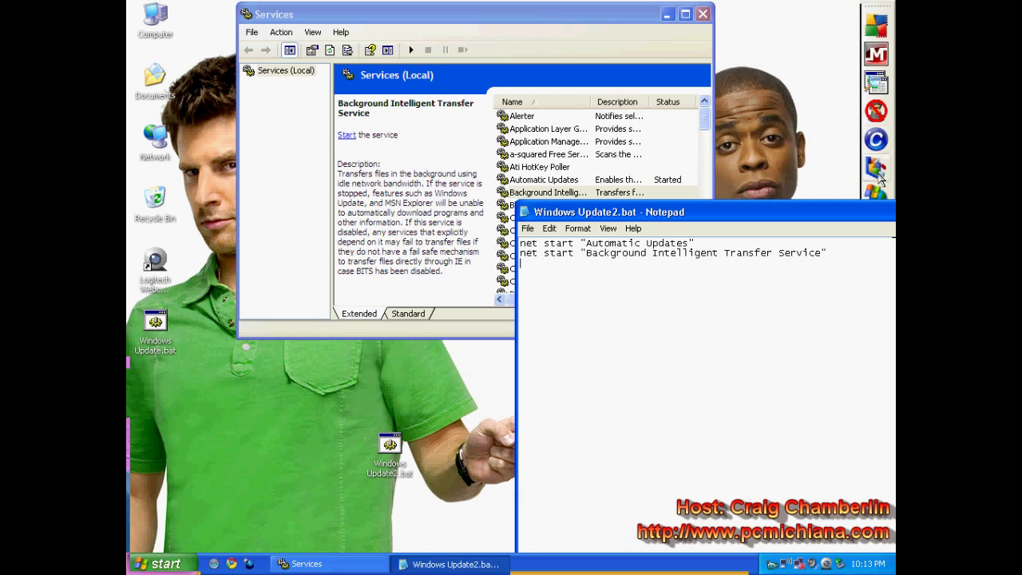
left_click_drag(827, 224, 738, 272)
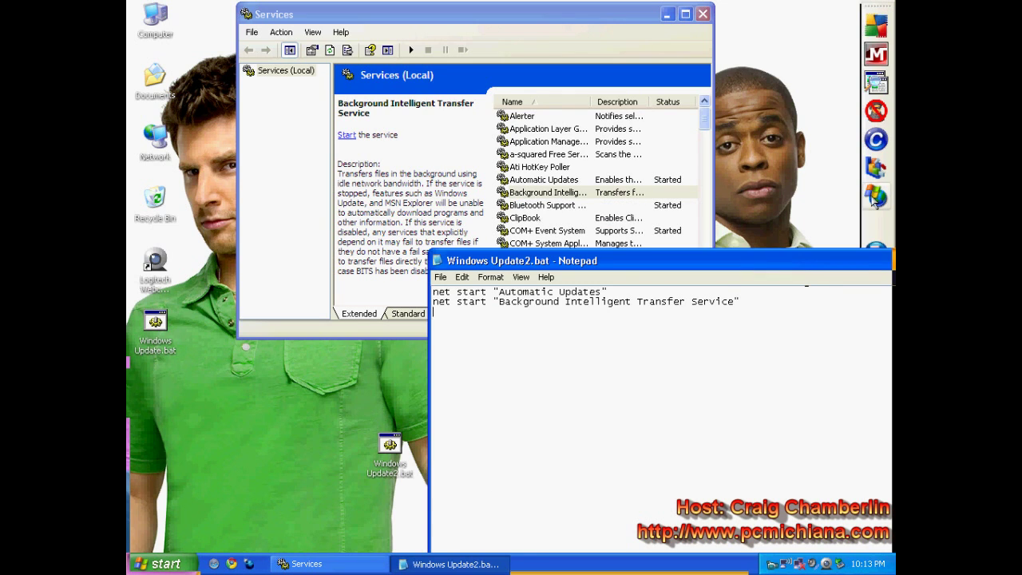
right_click(875, 200)
left_click(754, 440)
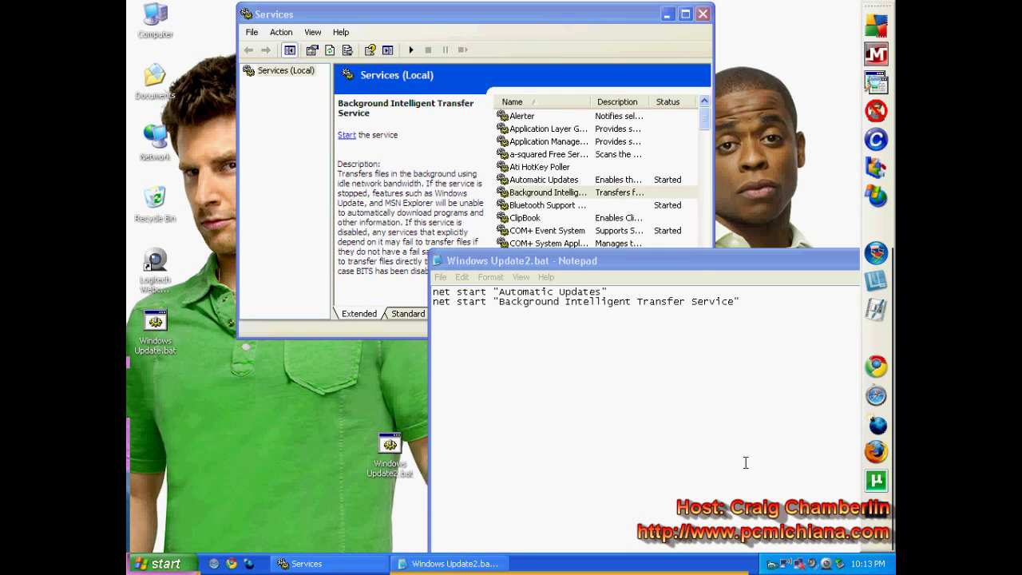
left_click(320, 157)
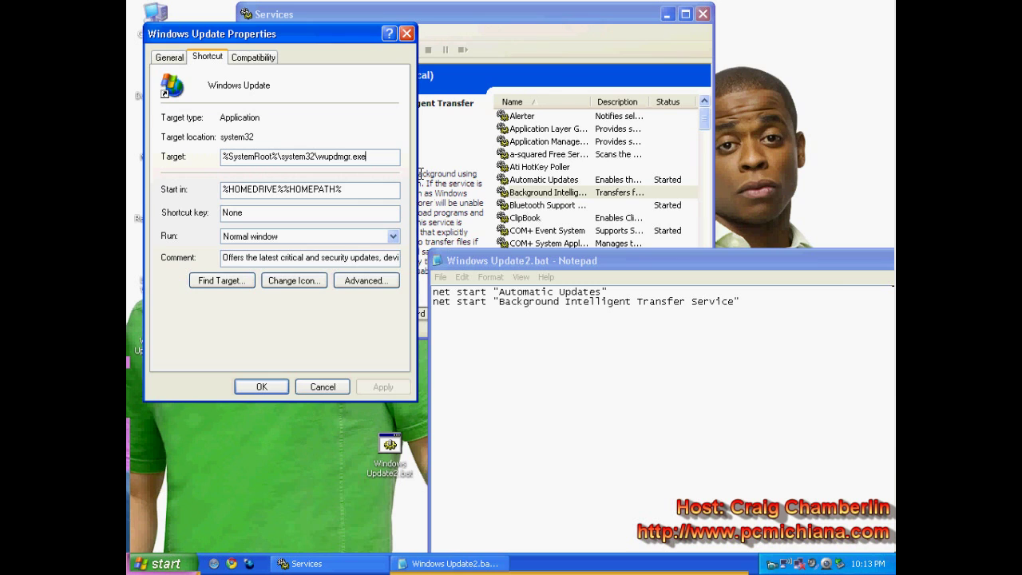
left_click(406, 33)
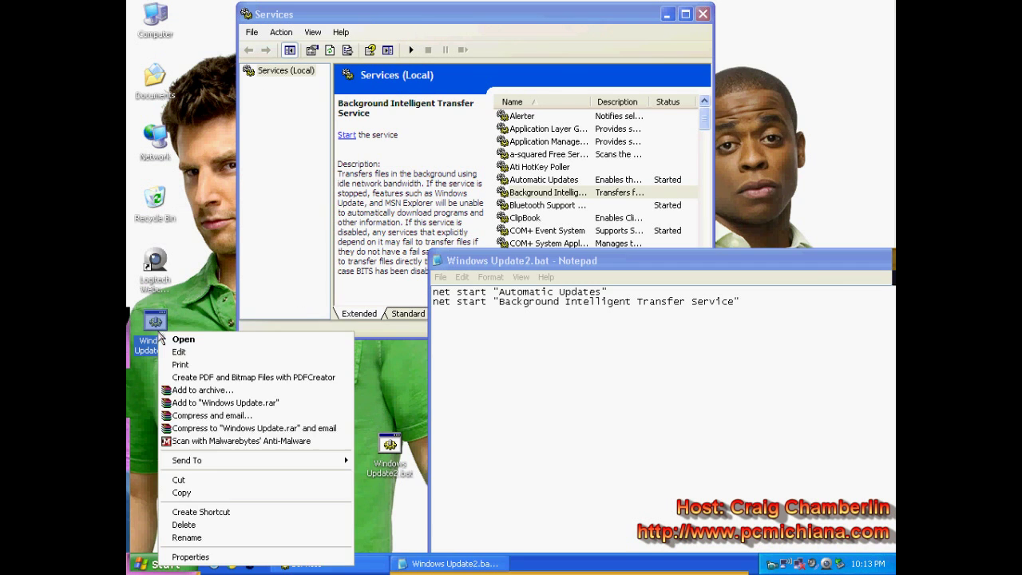
Open Windows Update.bat for editing and select its wupdmgr.exe path on line three.
left_click(178, 352)
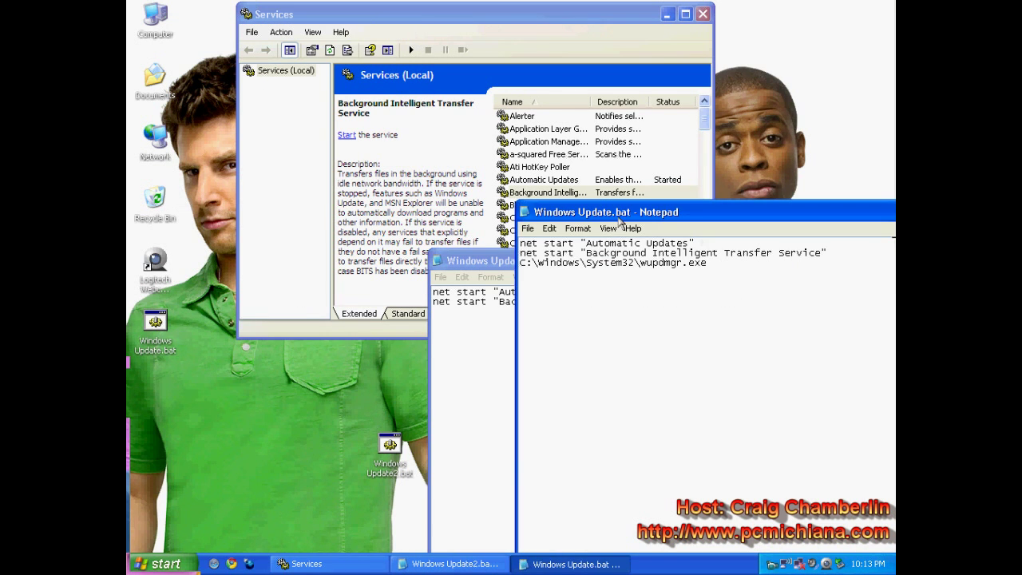
left_click_drag(615, 215, 596, 402)
left_click_drag(719, 449, 481, 457)
left_click(482, 314)
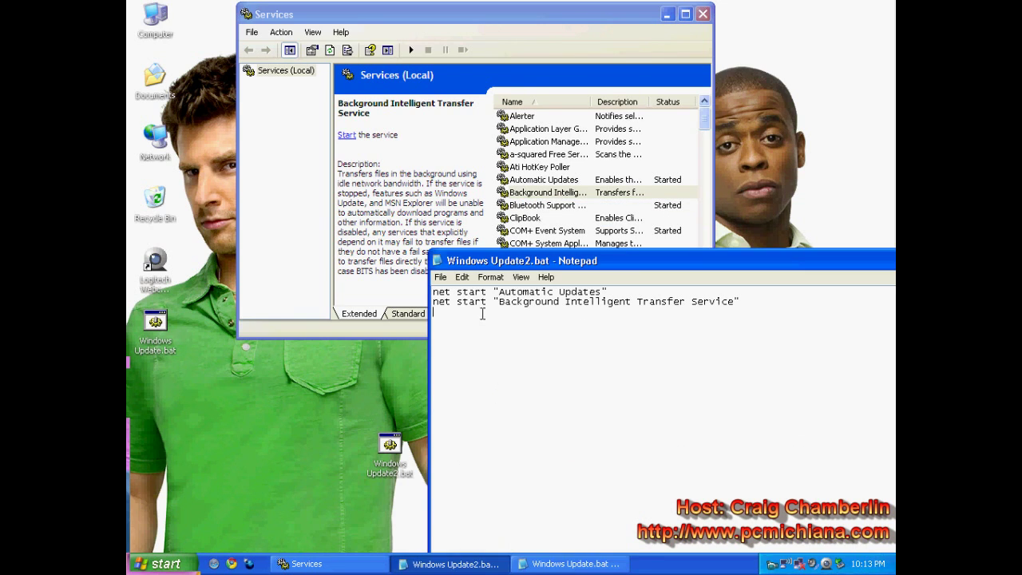
left_click_drag(523, 257, 189, 128)
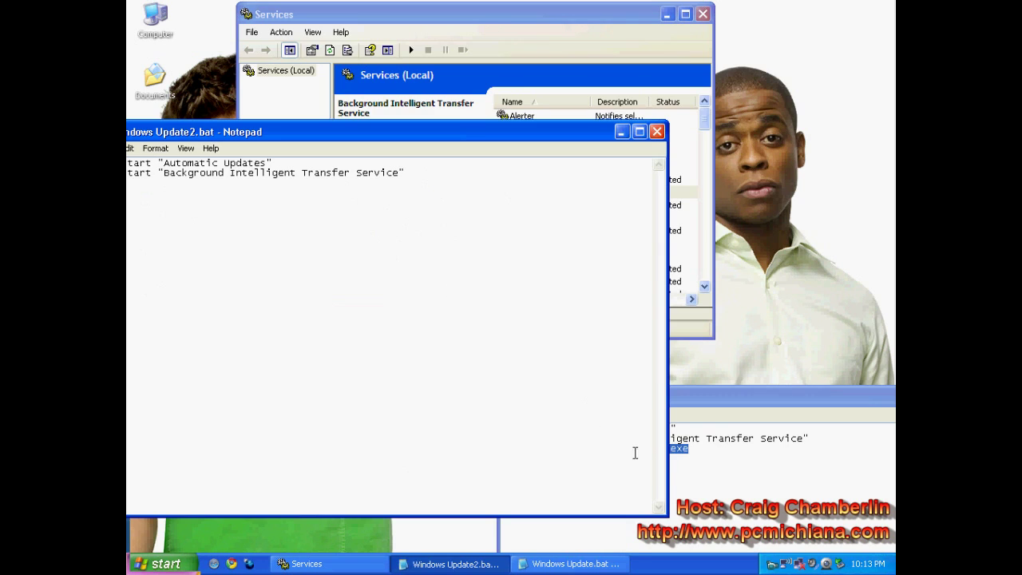
left_click(702, 479)
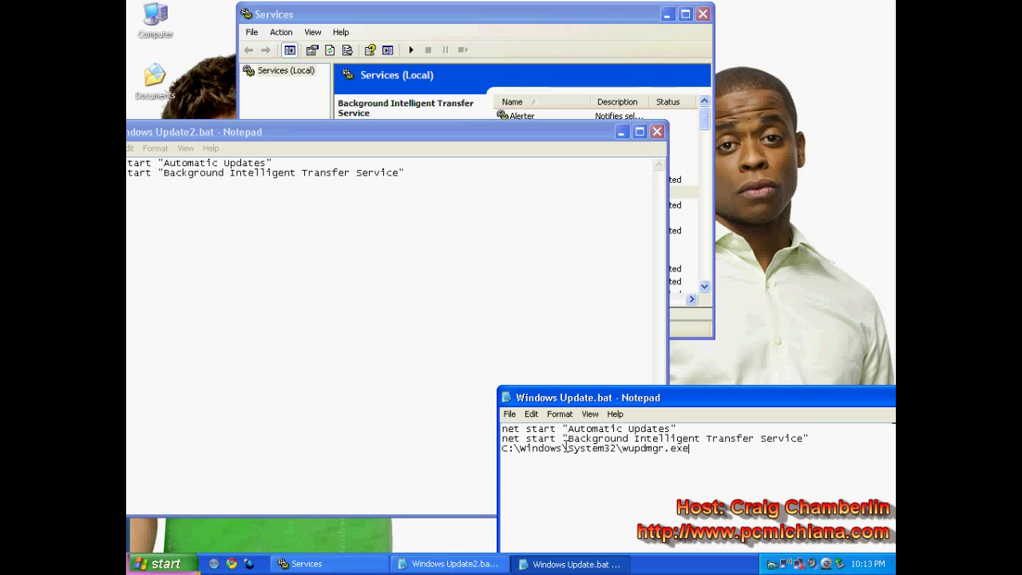
Paste C:\Windows\System32\wupdmgr.exe as line three of Windows Update2.bat, save, and close it.
left_click(376, 306)
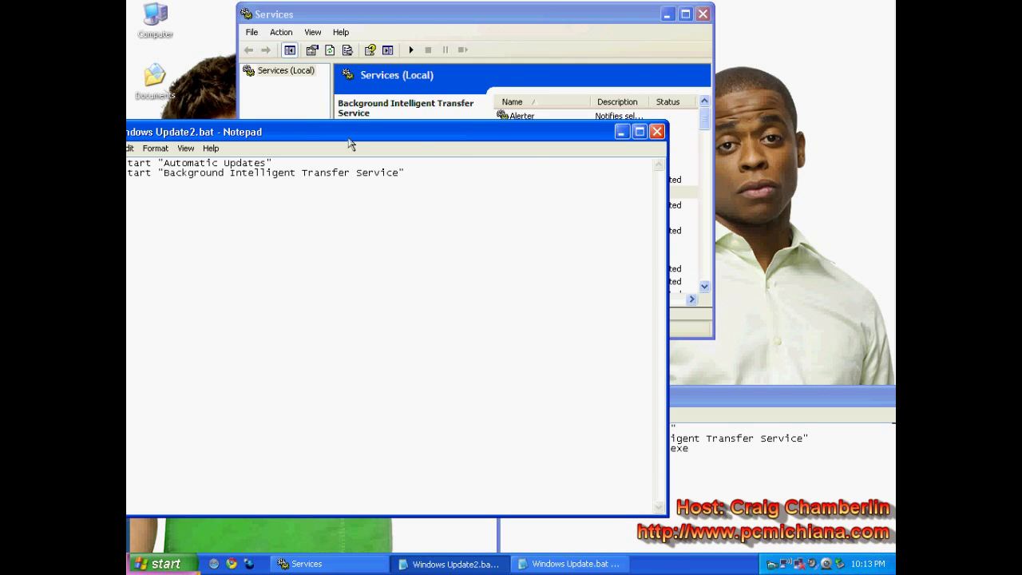
left_click_drag(349, 137, 573, 165)
type("C:\\windows\\System32\\wupdmgr.exe")
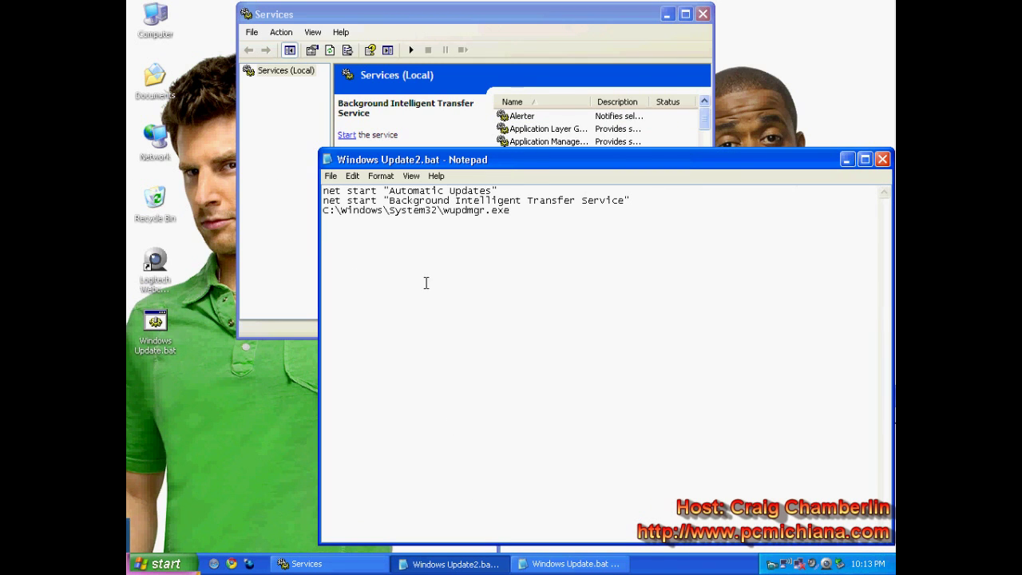
left_click(330, 176)
left_click(345, 216)
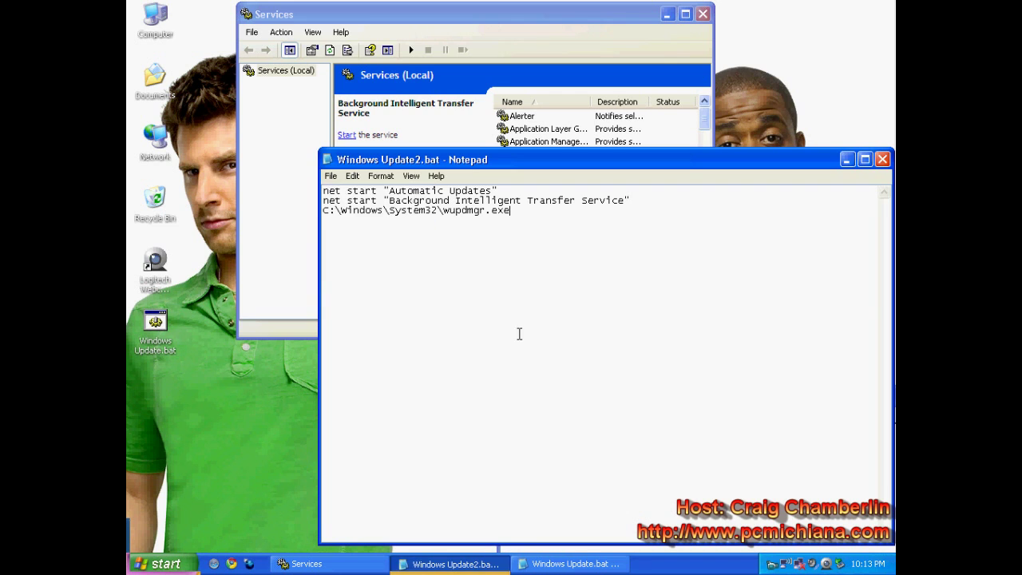
left_click(327, 160)
left_click(328, 160)
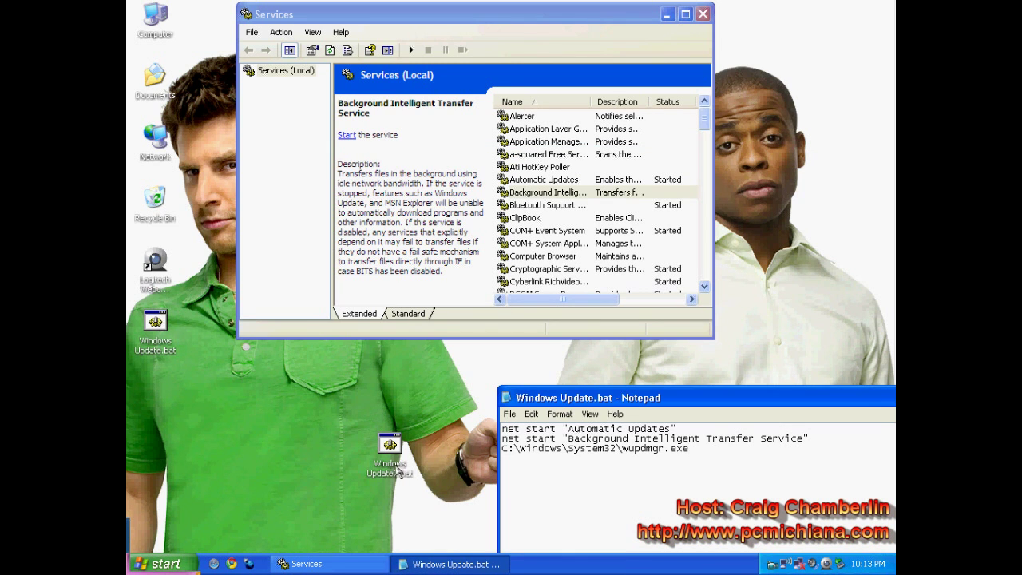
left_click(401, 476)
Run Windows Update2.bat, view the Windows Update welcome page, minimize Internet Explorer, return to Services.
double_click(399, 447)
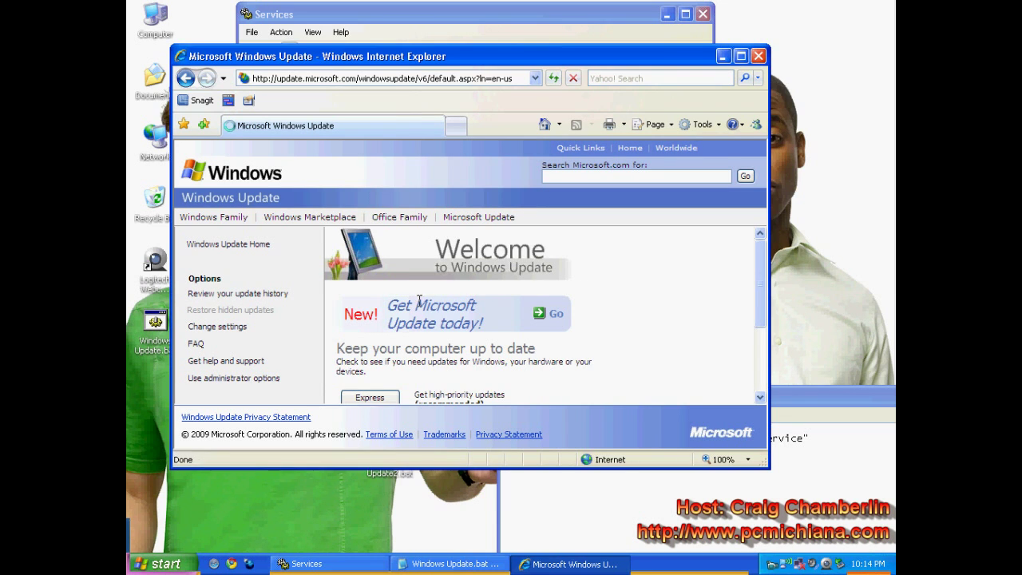
scroll(383, 344, "down", 1)
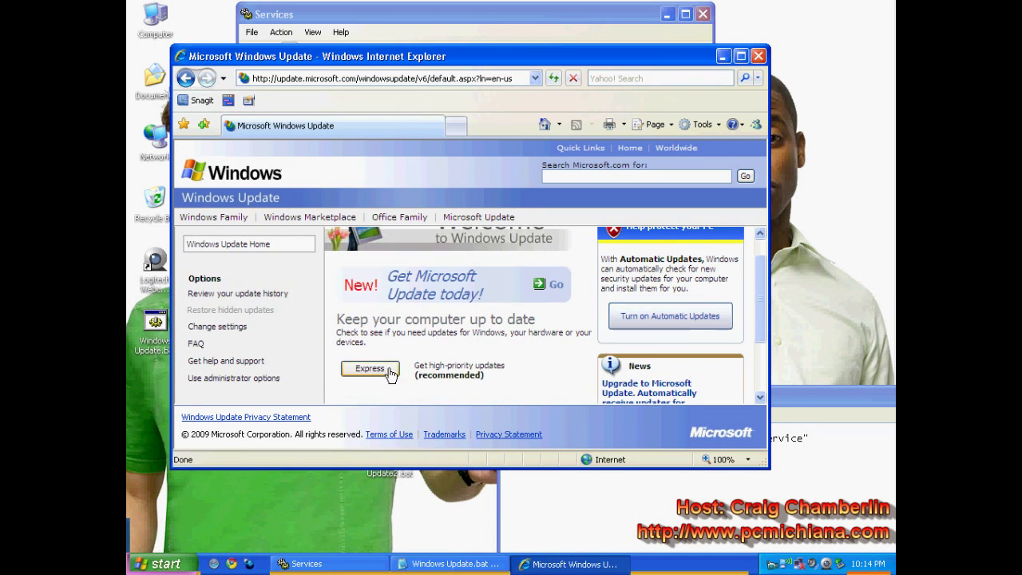
scroll(456, 319, "up", 1)
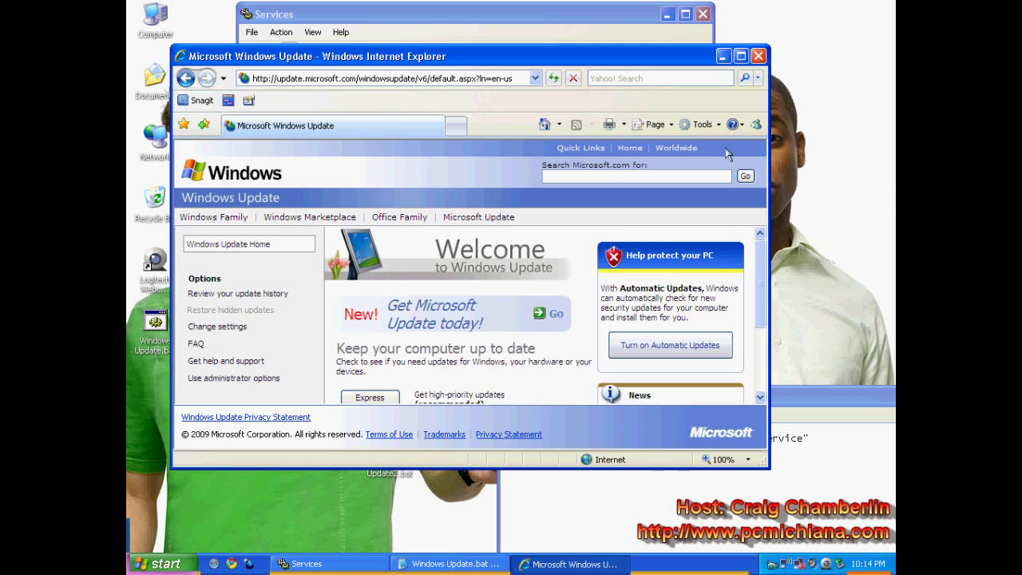
left_click(724, 56)
left_click(382, 568)
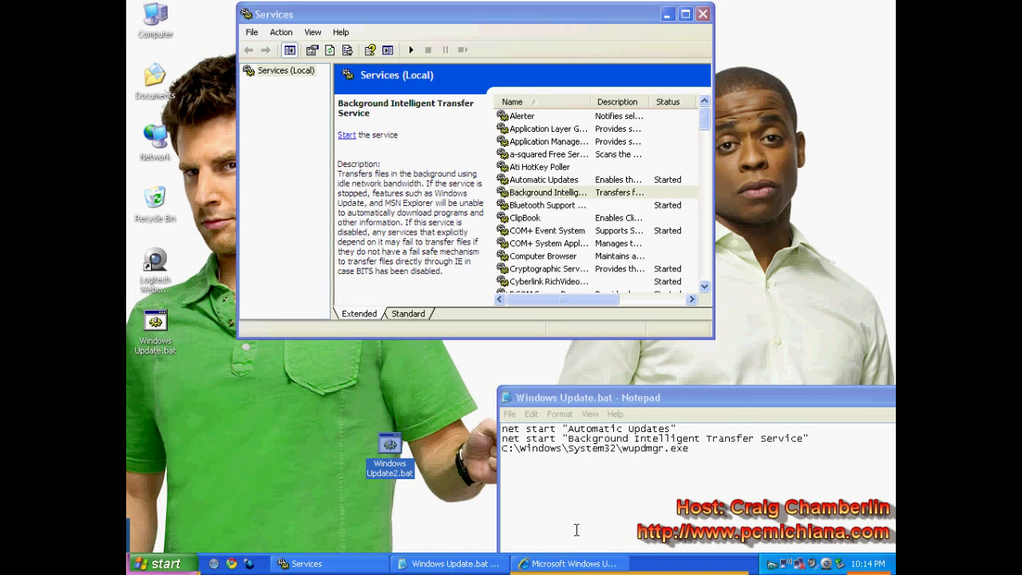
Refresh the services list and confirm Background Intelligent Transfer Service shows Started again.
left_click(538, 195)
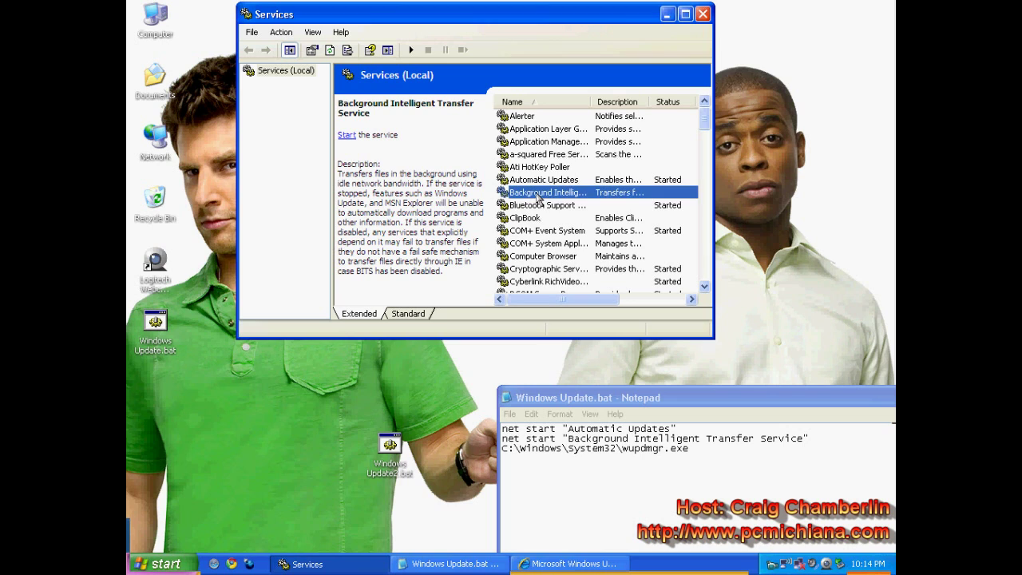
right_click(580, 157)
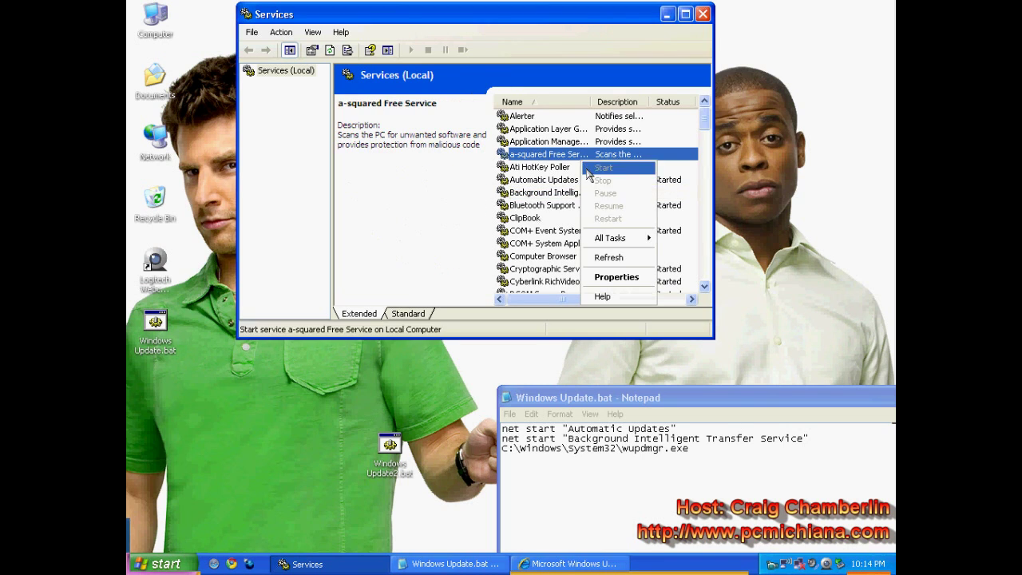
left_click(606, 258)
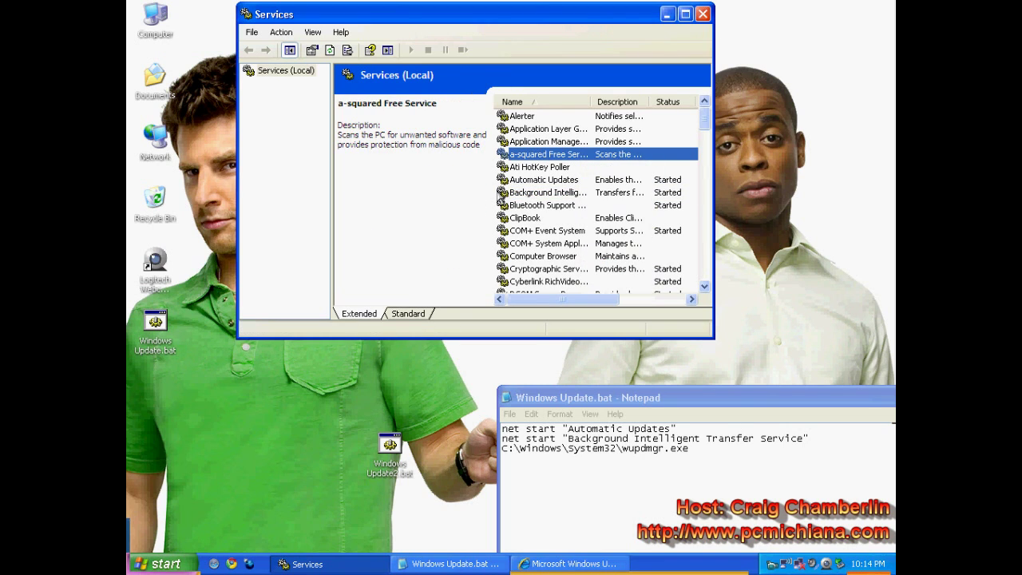
left_click(547, 194)
left_click(347, 144)
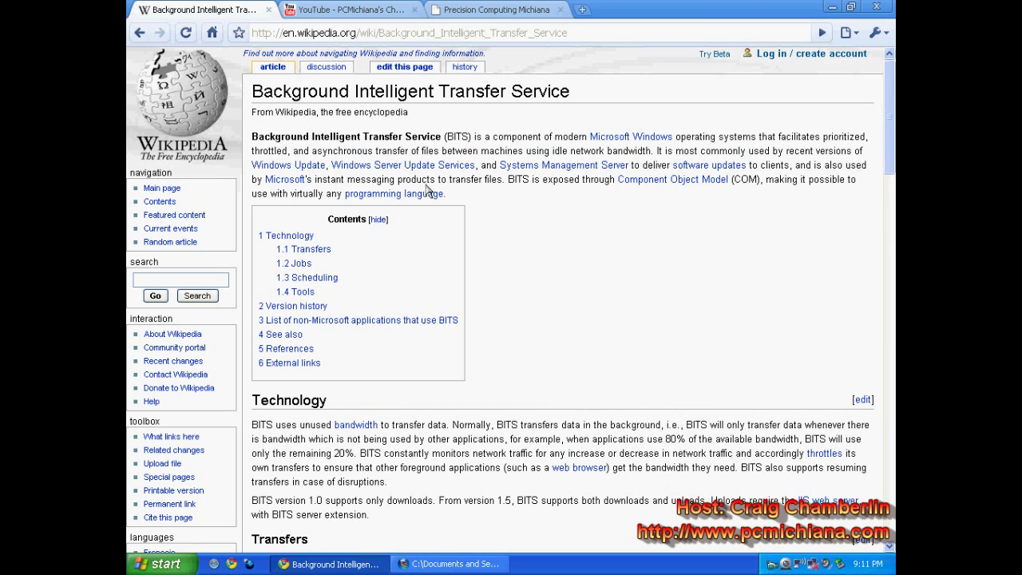
Switch Chrome tabs via YouTube to the Precision Computing Michiana blog page.
left_click(320, 8)
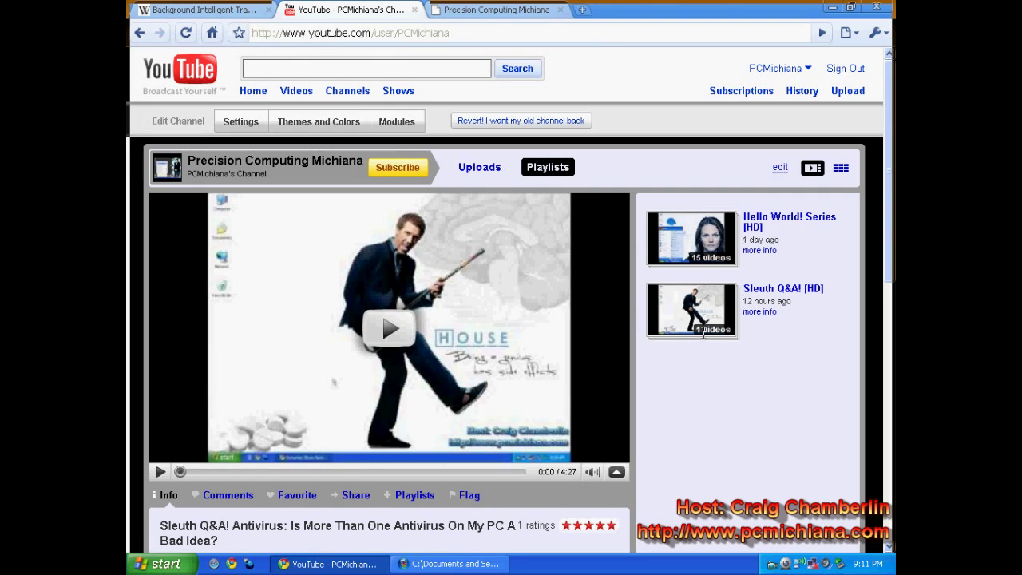
left_click(511, 9)
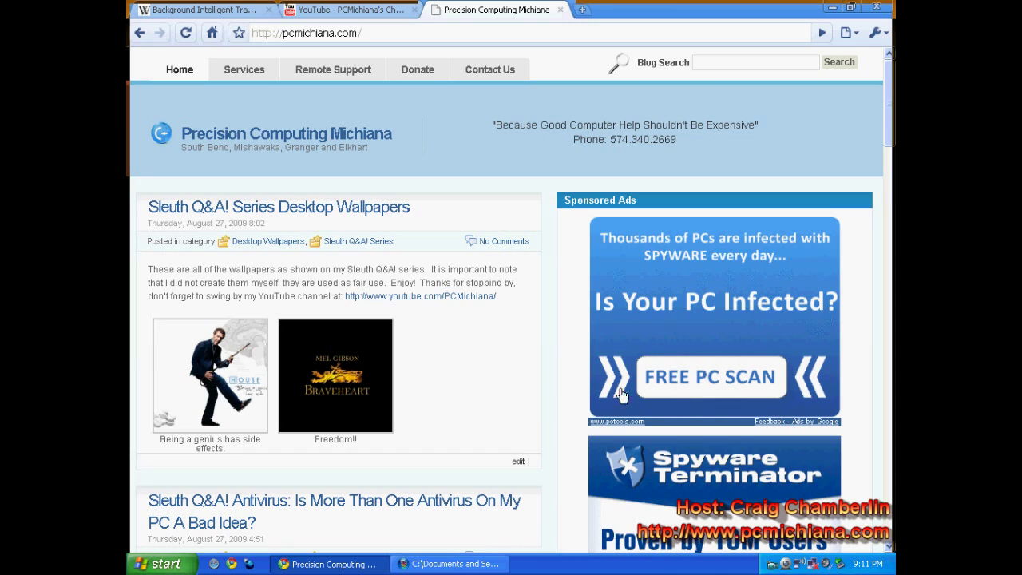